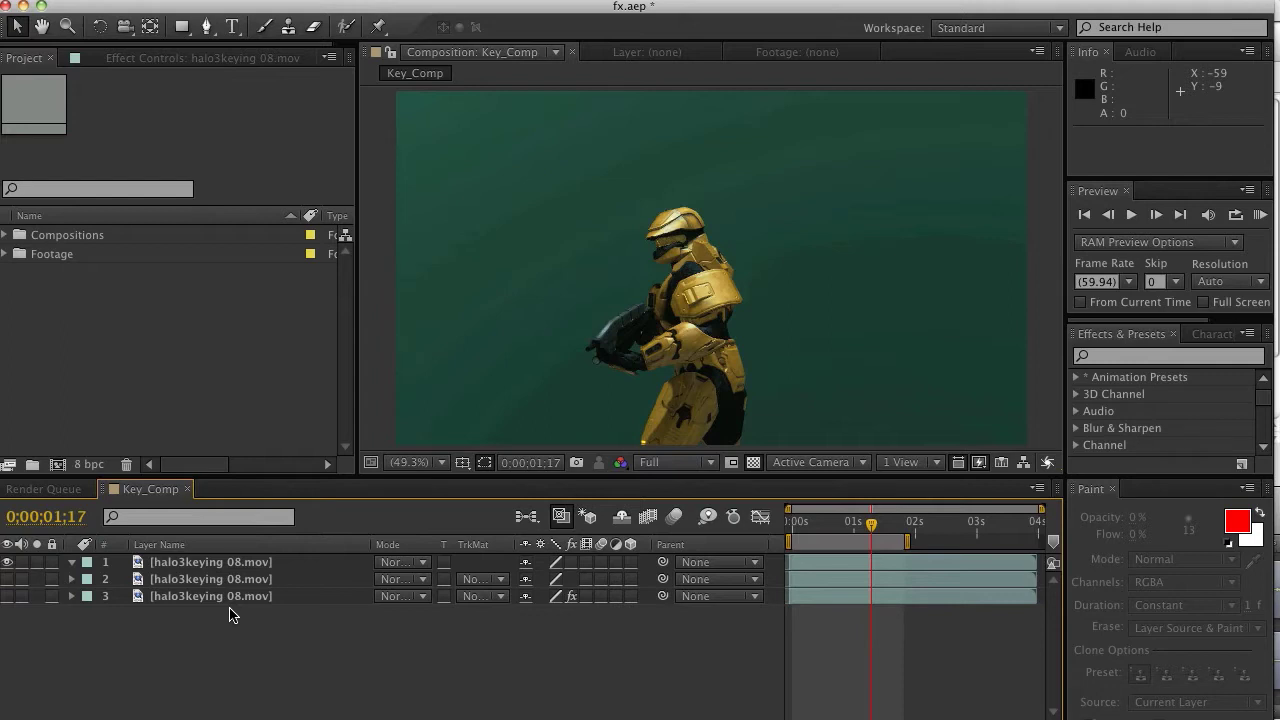
Step: Select the top halo3keying 08.mov layer in Key_Comp and open it in its Layer viewer
click(711, 268)
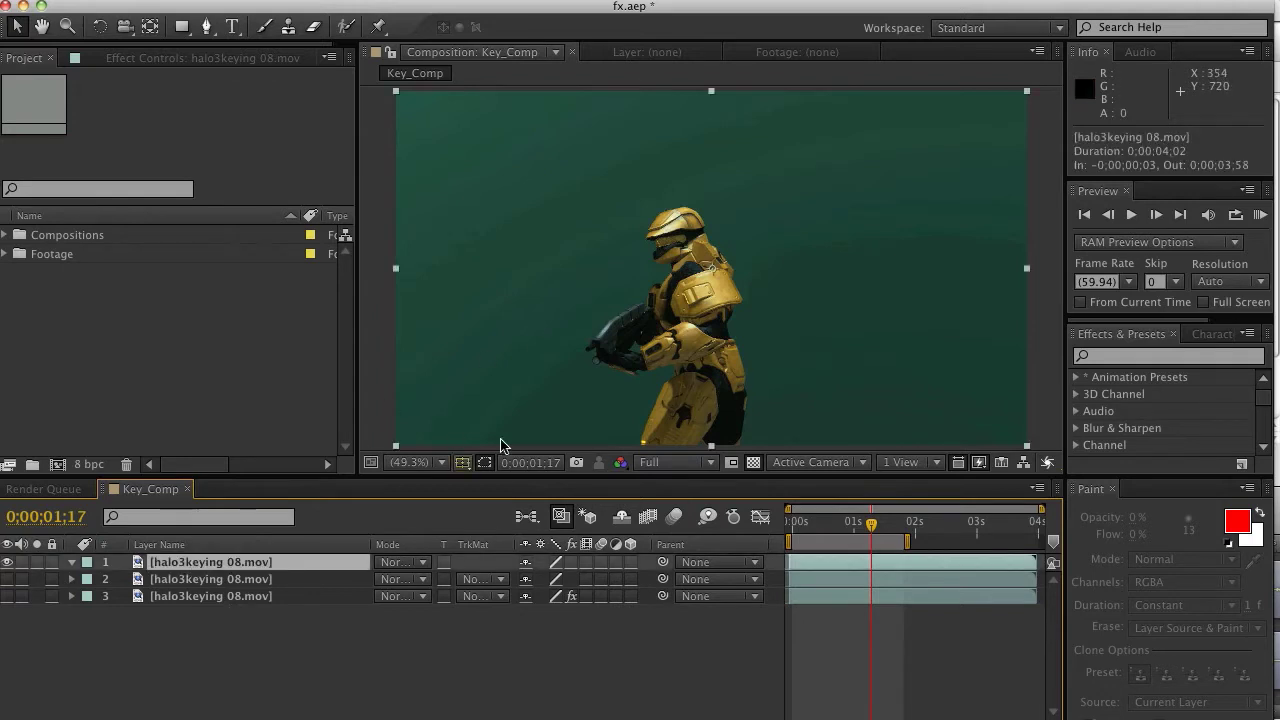
double_click(168, 564)
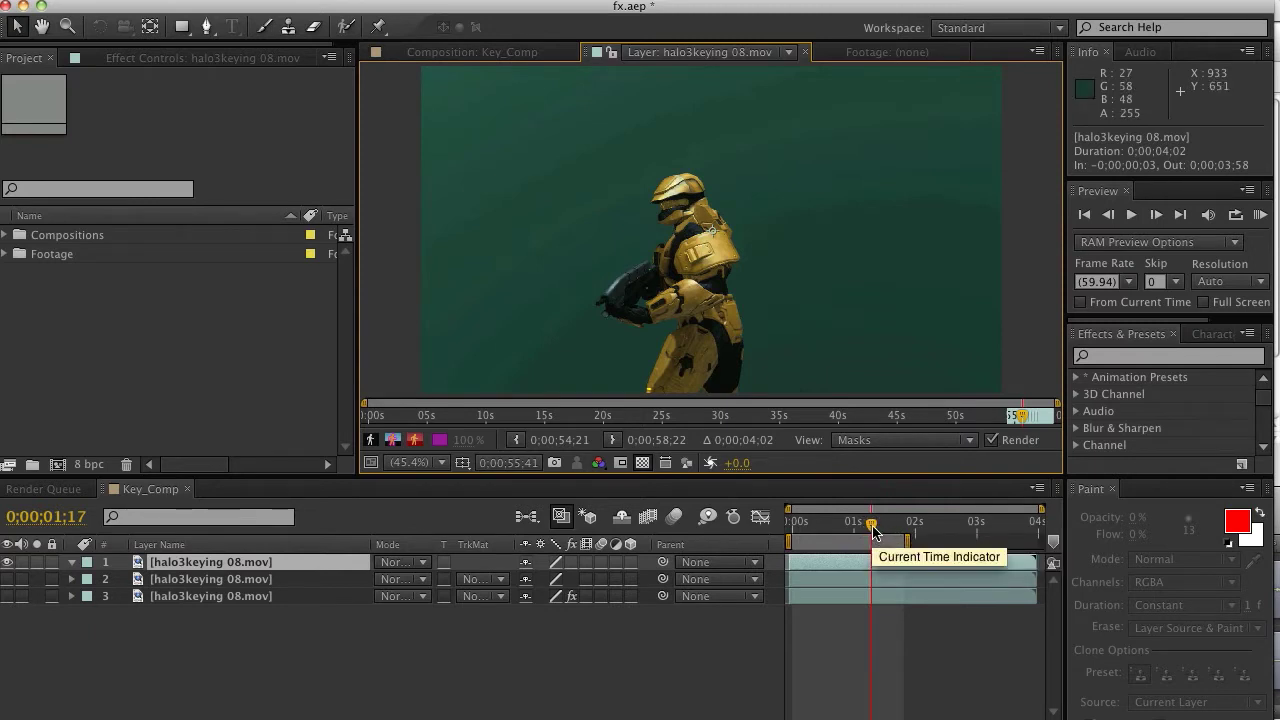
Step: At frame 0;00;00;00, paint a first Roto Brush foreground stroke on the soldier
drag(871, 527, 791, 527)
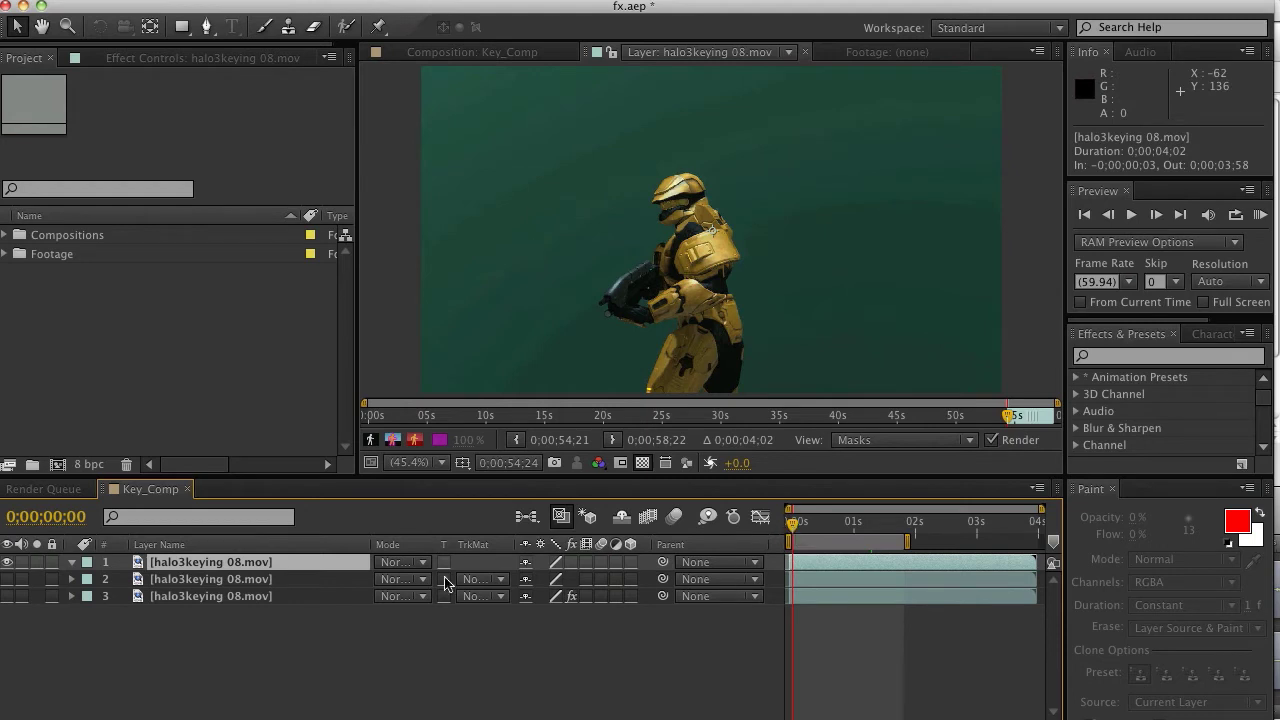
click(346, 26)
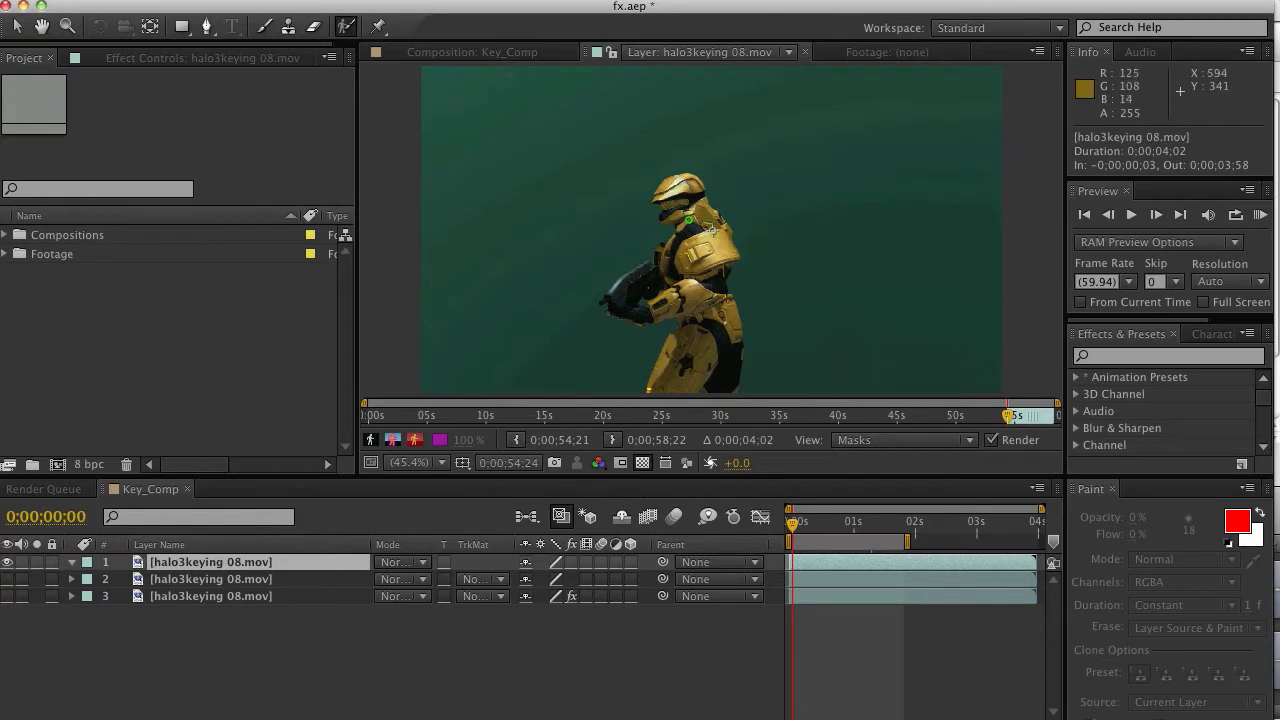
drag(691, 221, 694, 217)
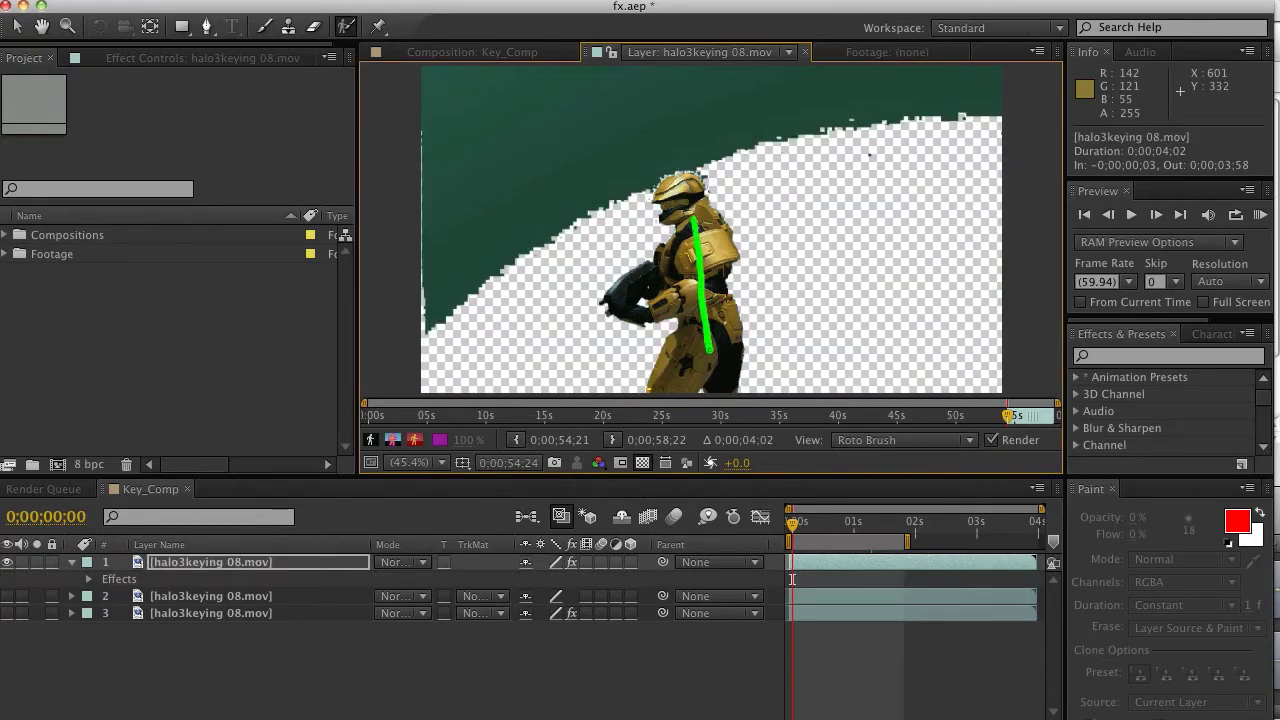
Step: Paint Roto Brush foreground strokes over the figure's body, leg, chest and arm
drag(710, 344, 713, 348)
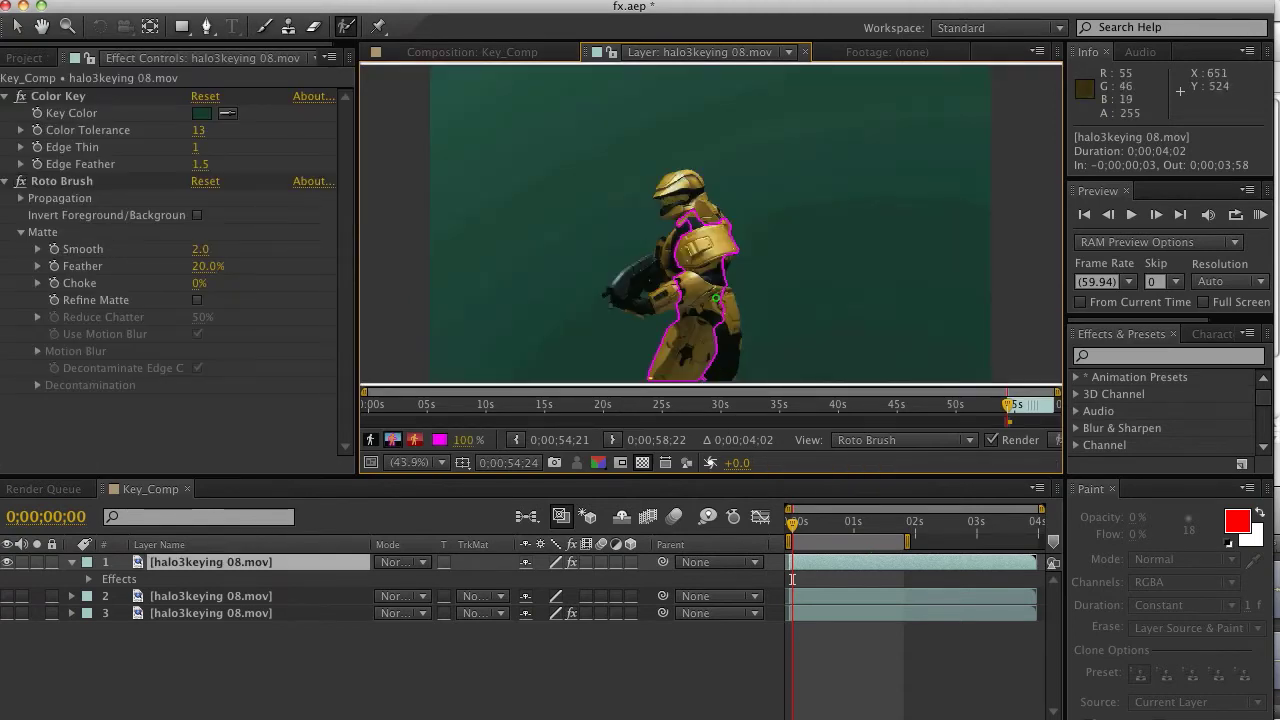
drag(728, 317, 729, 372)
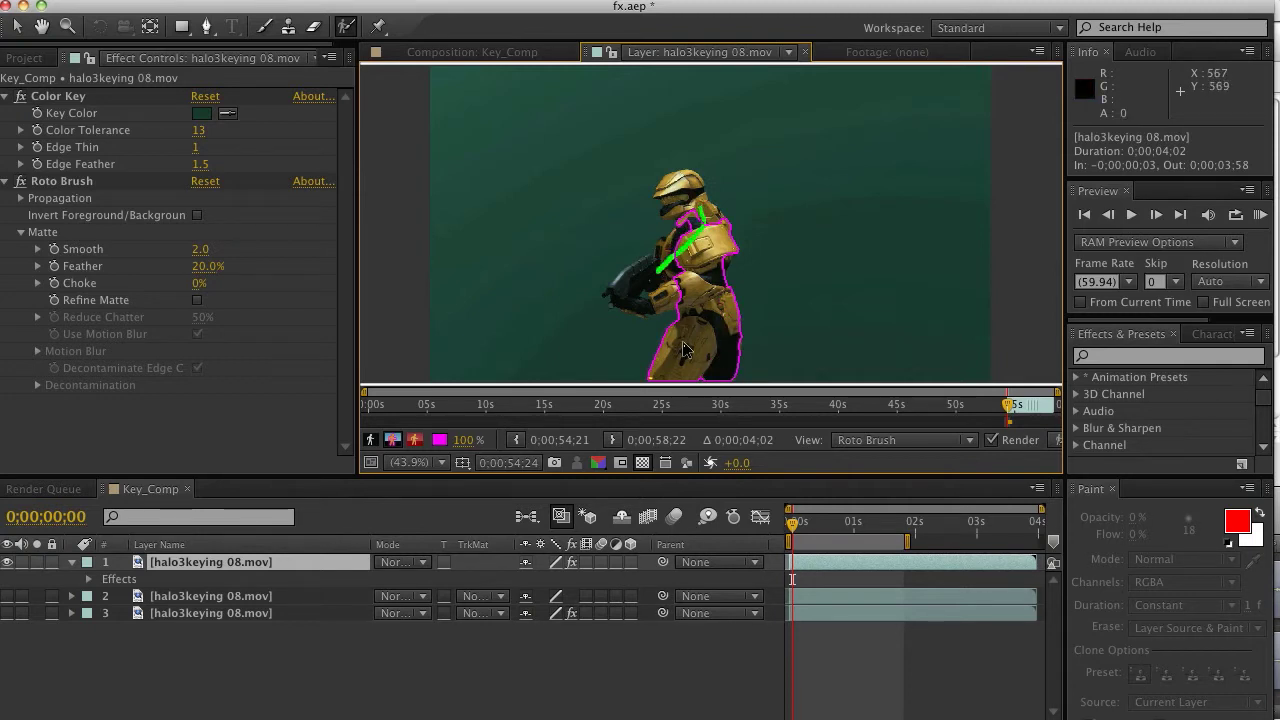
drag(703, 273, 645, 309)
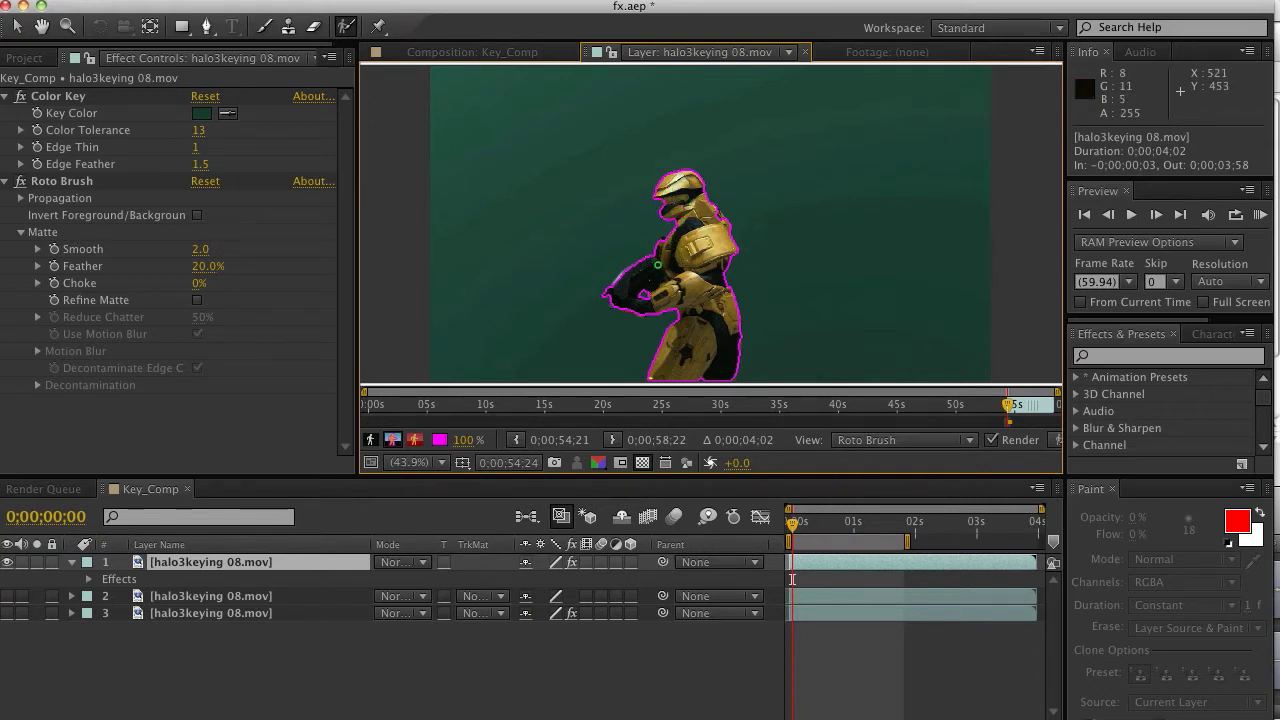
Step: Refine the foreground along the gun arm and zoom the layer timeline to the clip's frames
drag(644, 261, 628, 268)
drag(636, 315, 642, 318)
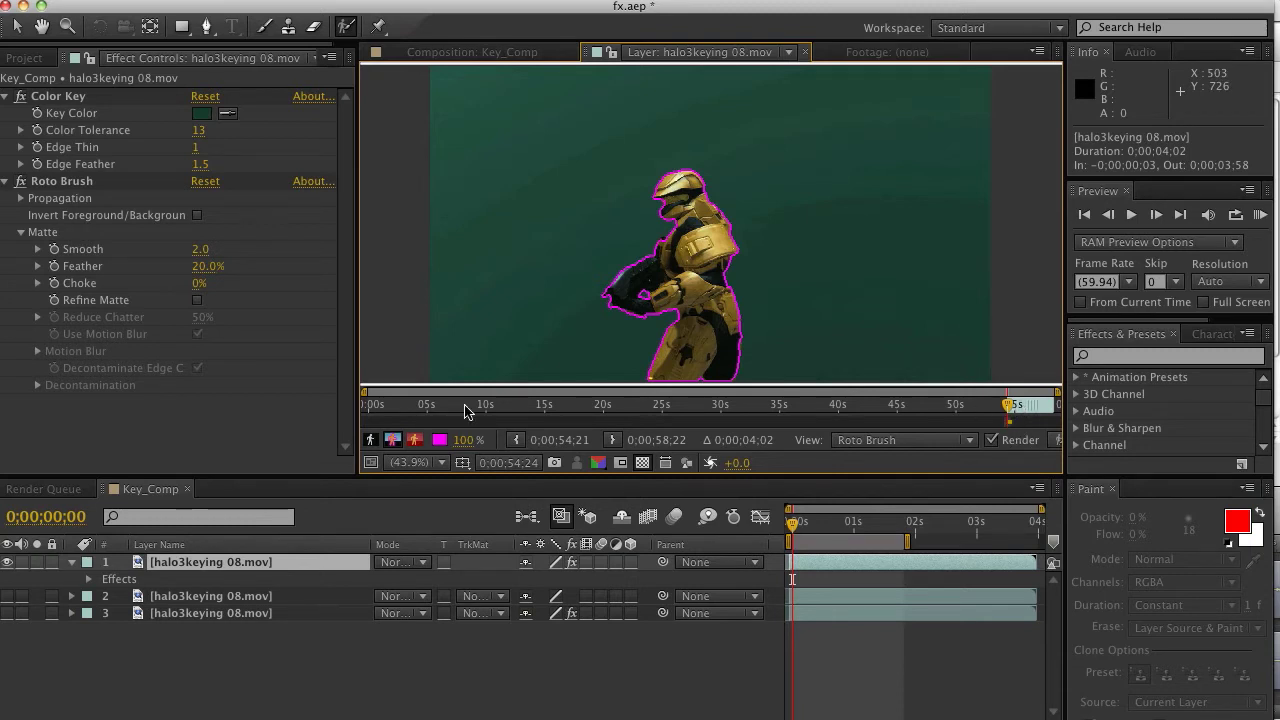
drag(364, 389, 978, 387)
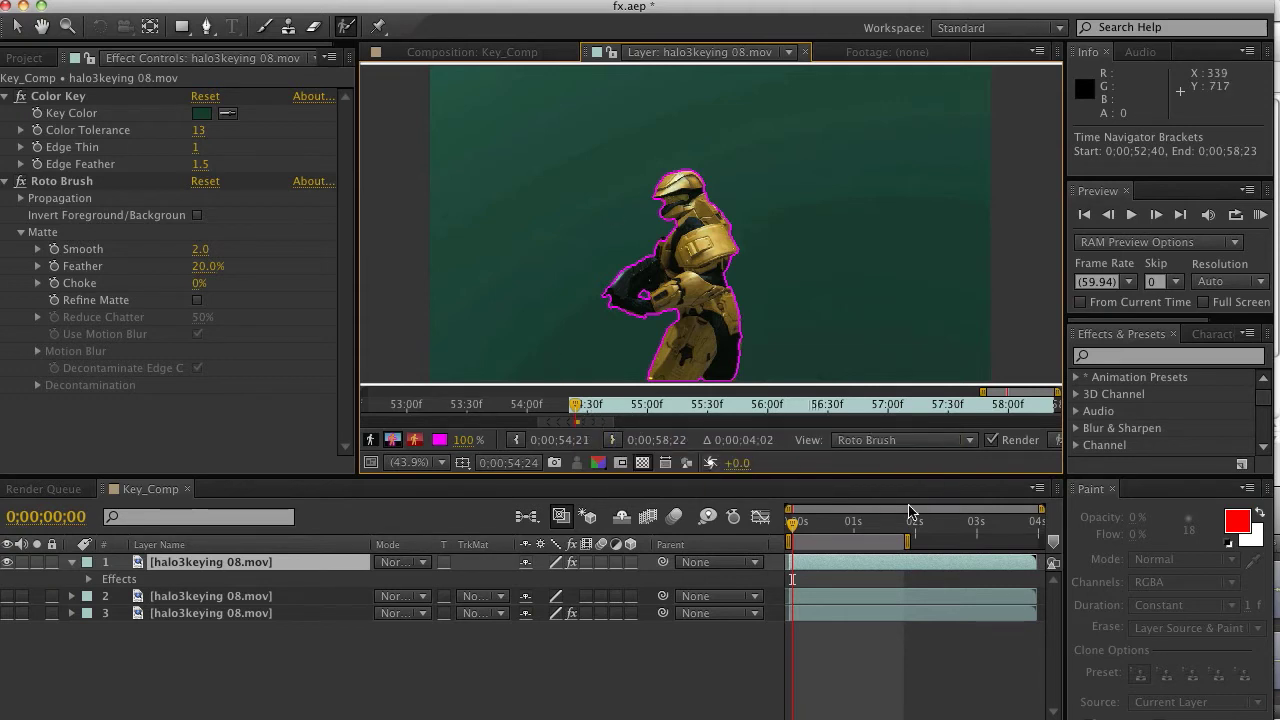
Step: Check the outline on later frames, then extend the Roto Brush span to about 56:02
click(892, 524)
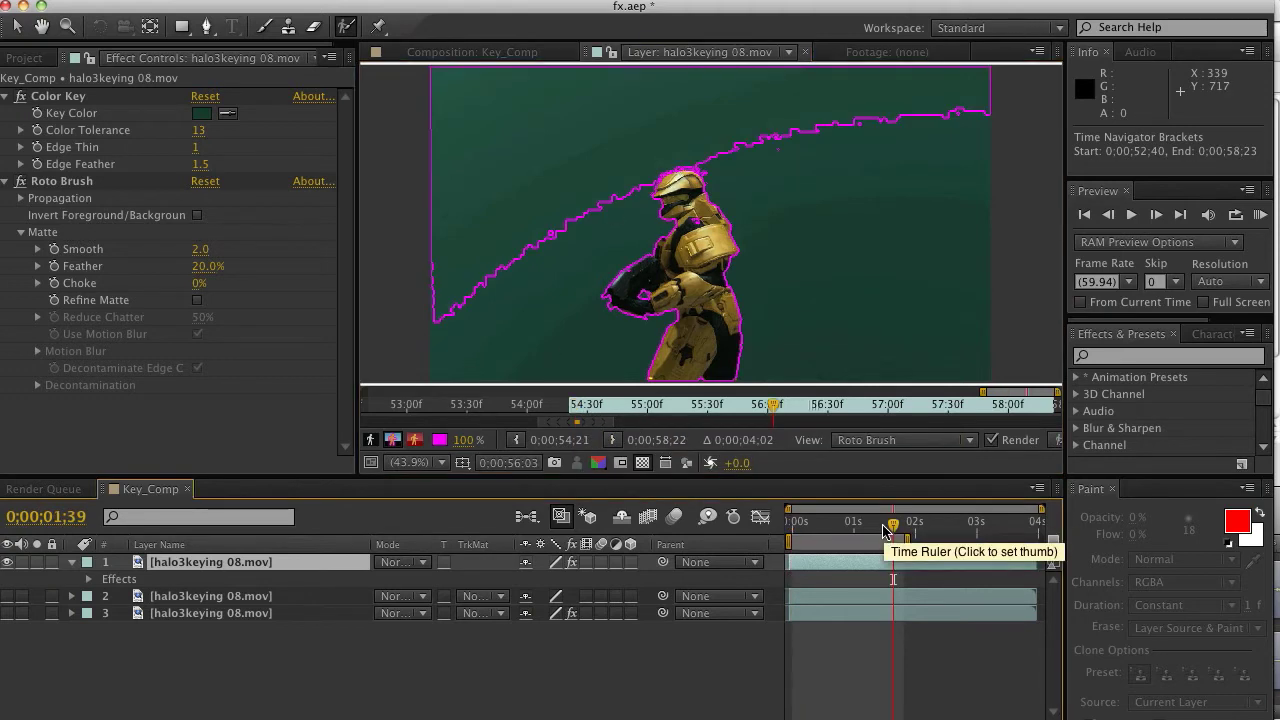
drag(886, 530, 847, 530)
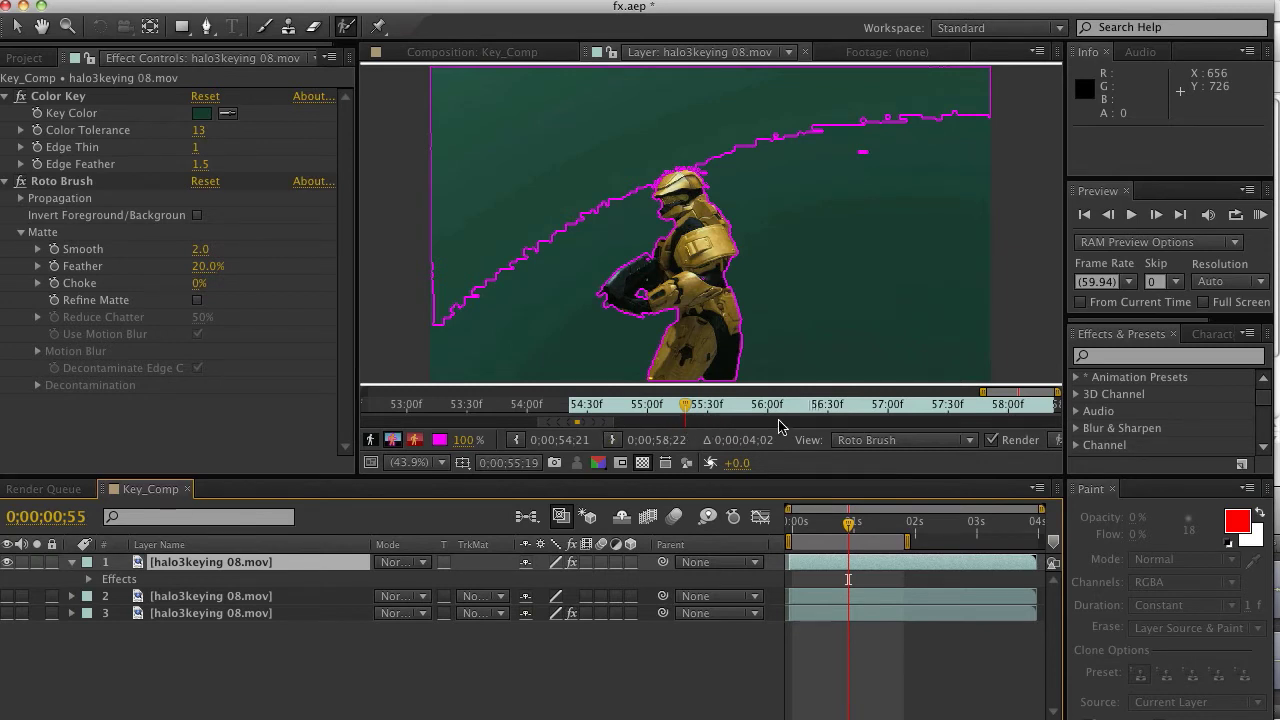
drag(849, 526, 740, 553)
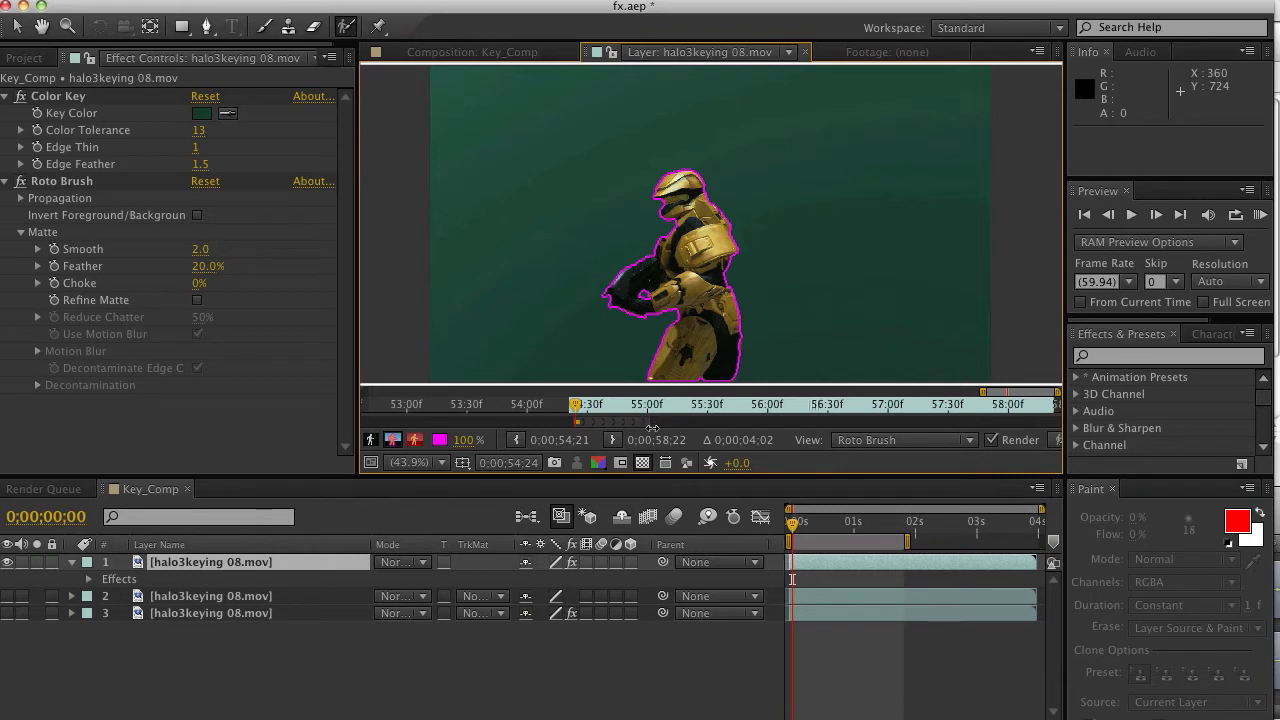
drag(652, 427, 827, 414)
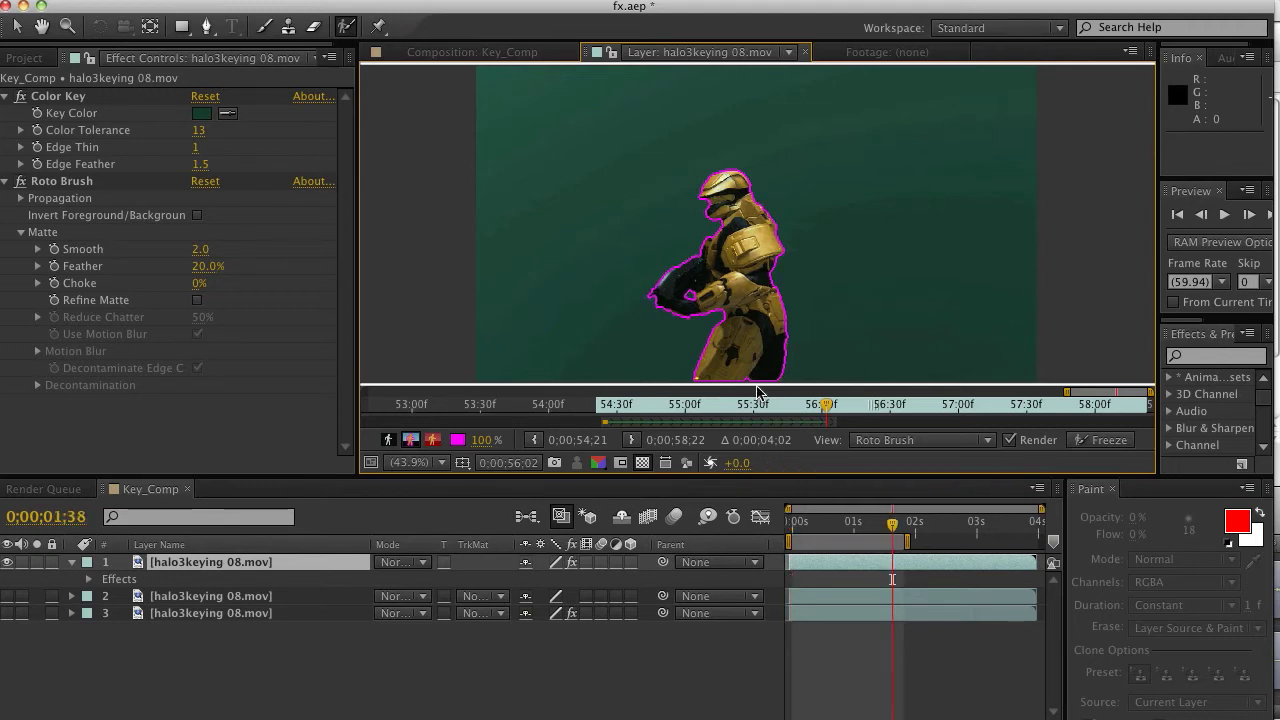
key(/)
drag(805, 522, 851, 530)
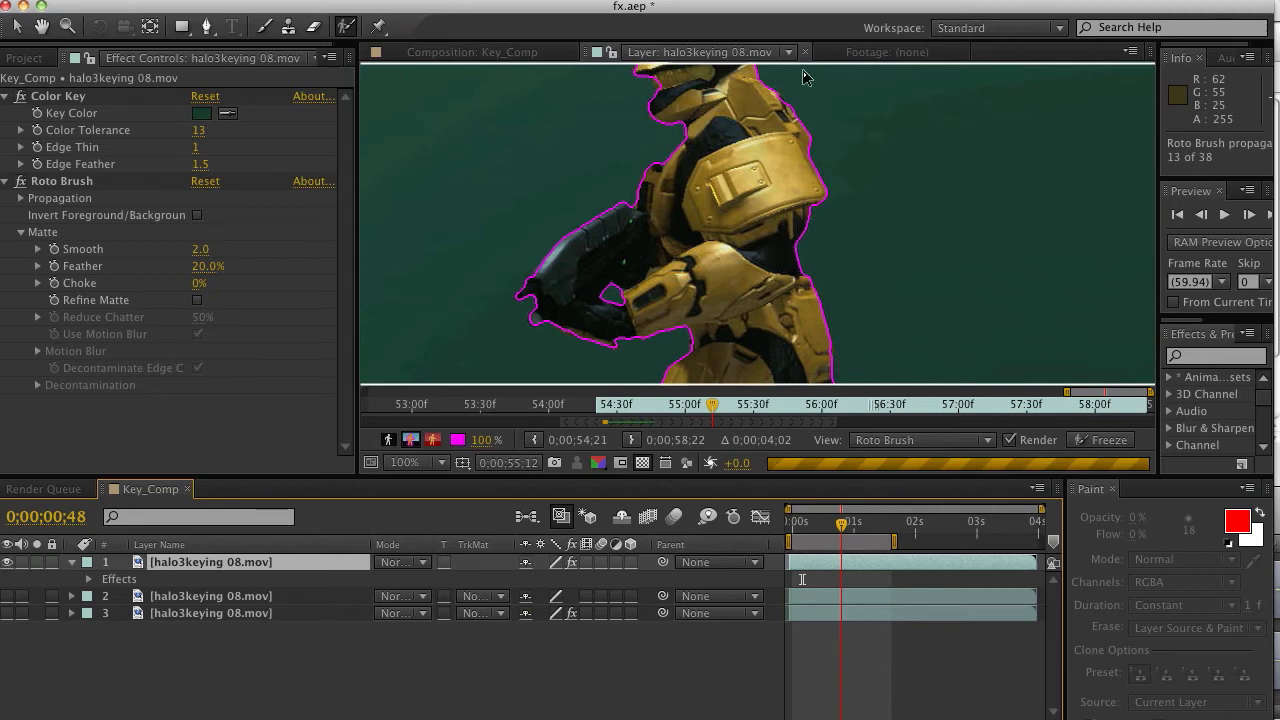
click(511, 53)
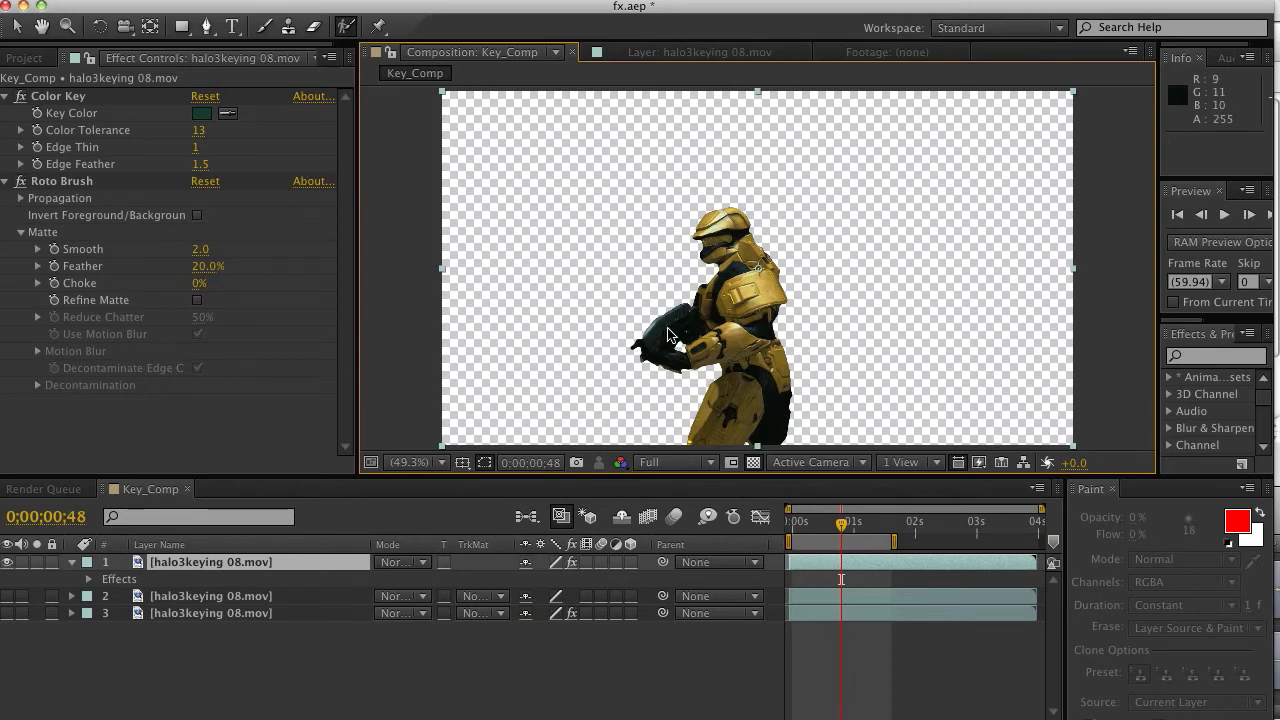
double_click(138, 566)
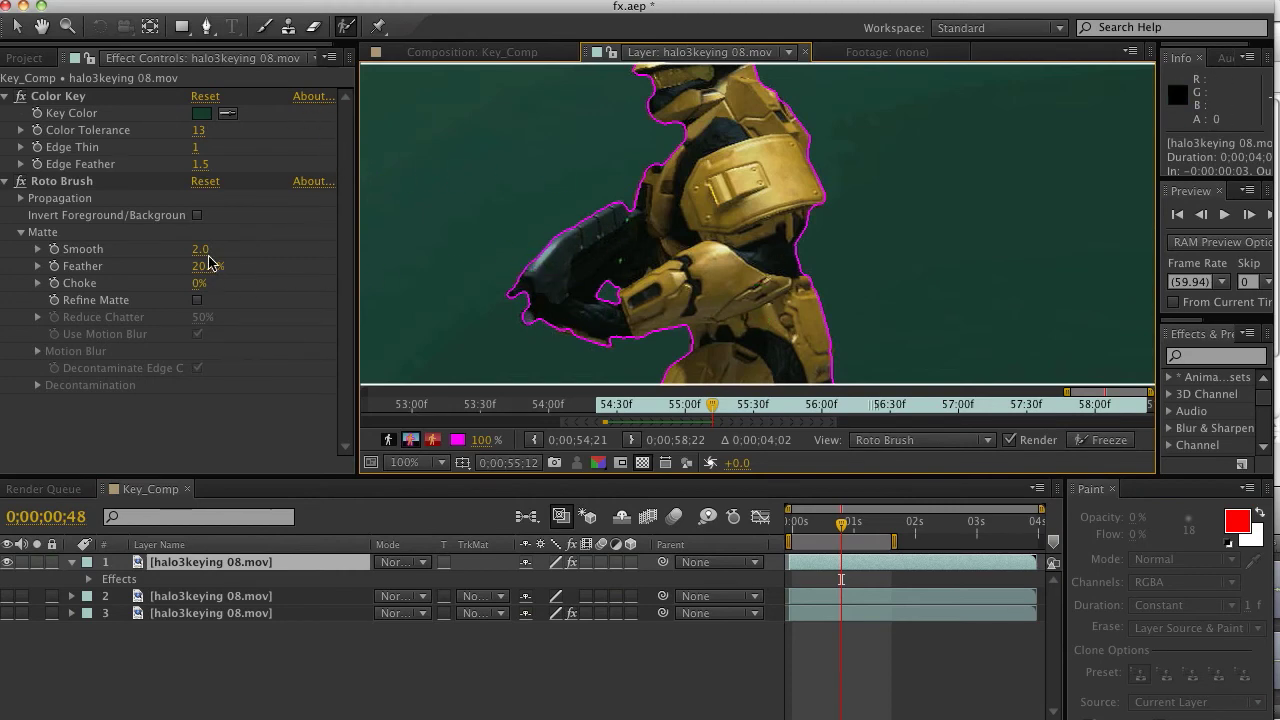
Step: Set the Roto Brush matte to Smooth 2.3, Feather 34.6% and Choke -99%, and review it in Key_Comp
mouse_move(201, 249)
mouse_down()
mouse_move(212, 246)
mouse_move(156, 260)
mouse_move(165, 255)
mouse_up()
drag(280, 264, 283, 265)
drag(198, 283, 60, 299)
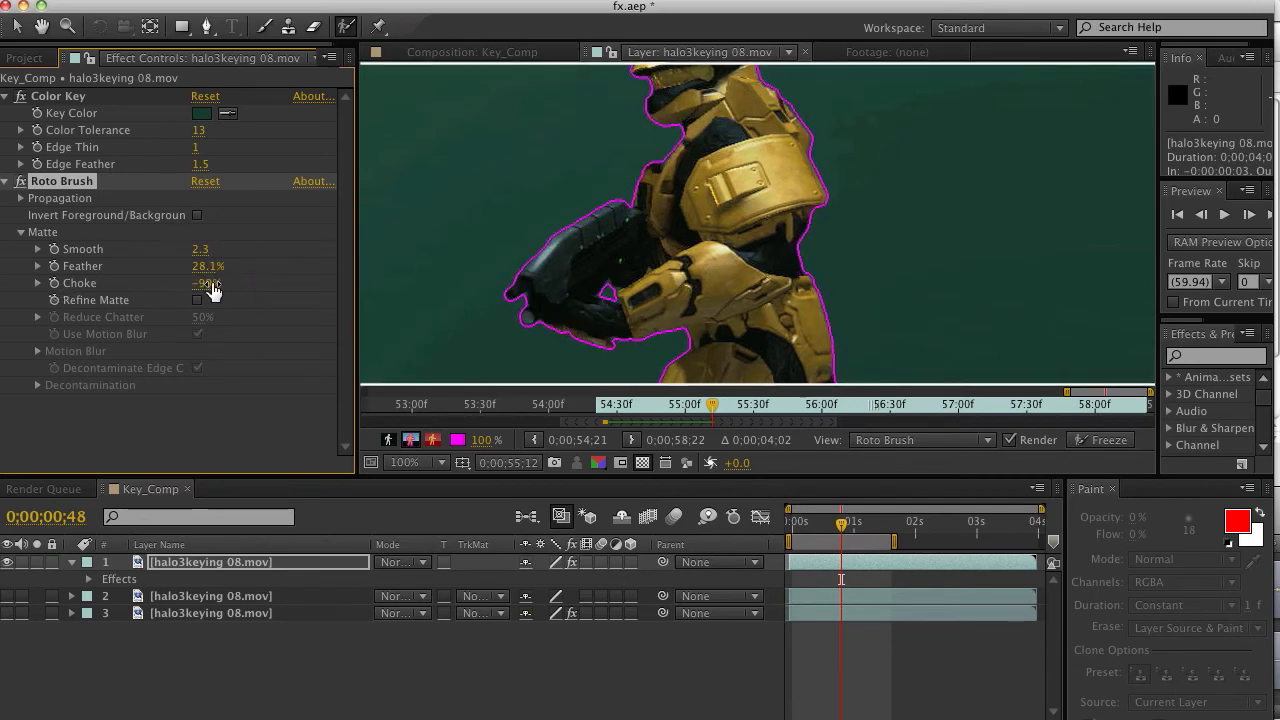
drag(200, 284, 290, 268)
click(490, 55)
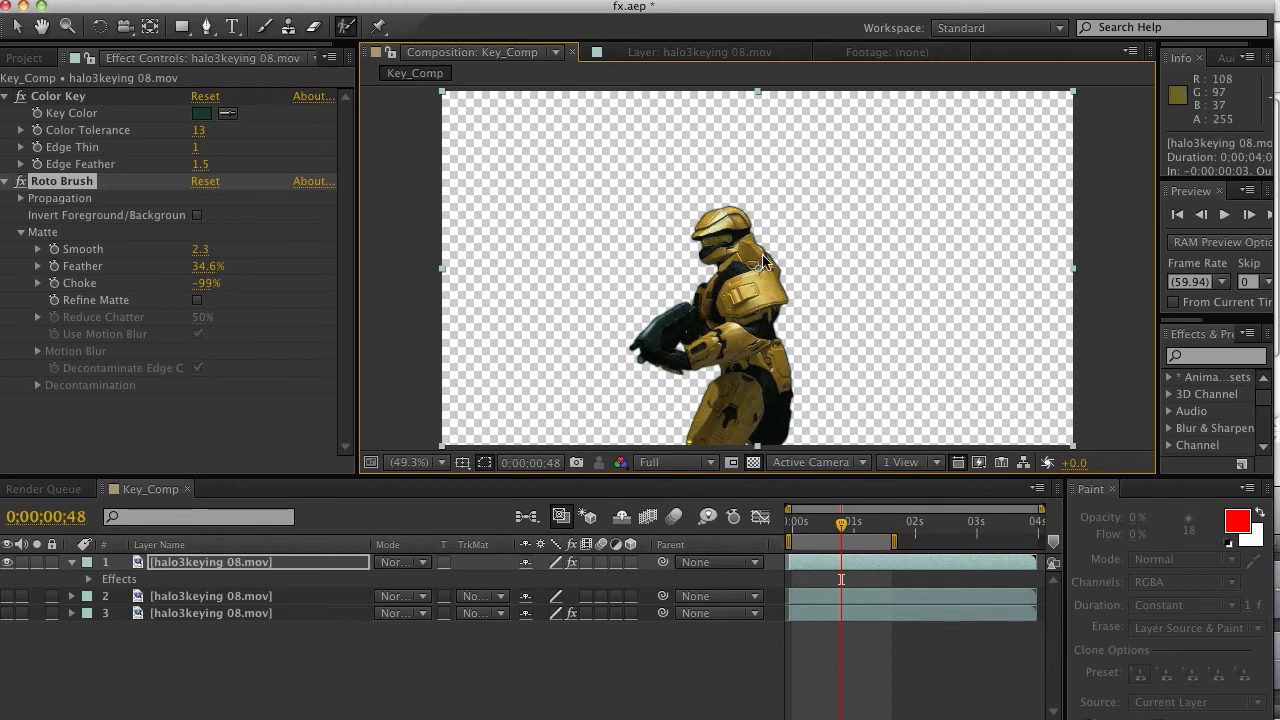
mouse_move(840, 525)
mouse_down()
mouse_move(811, 525)
mouse_move(845, 543)
mouse_up()
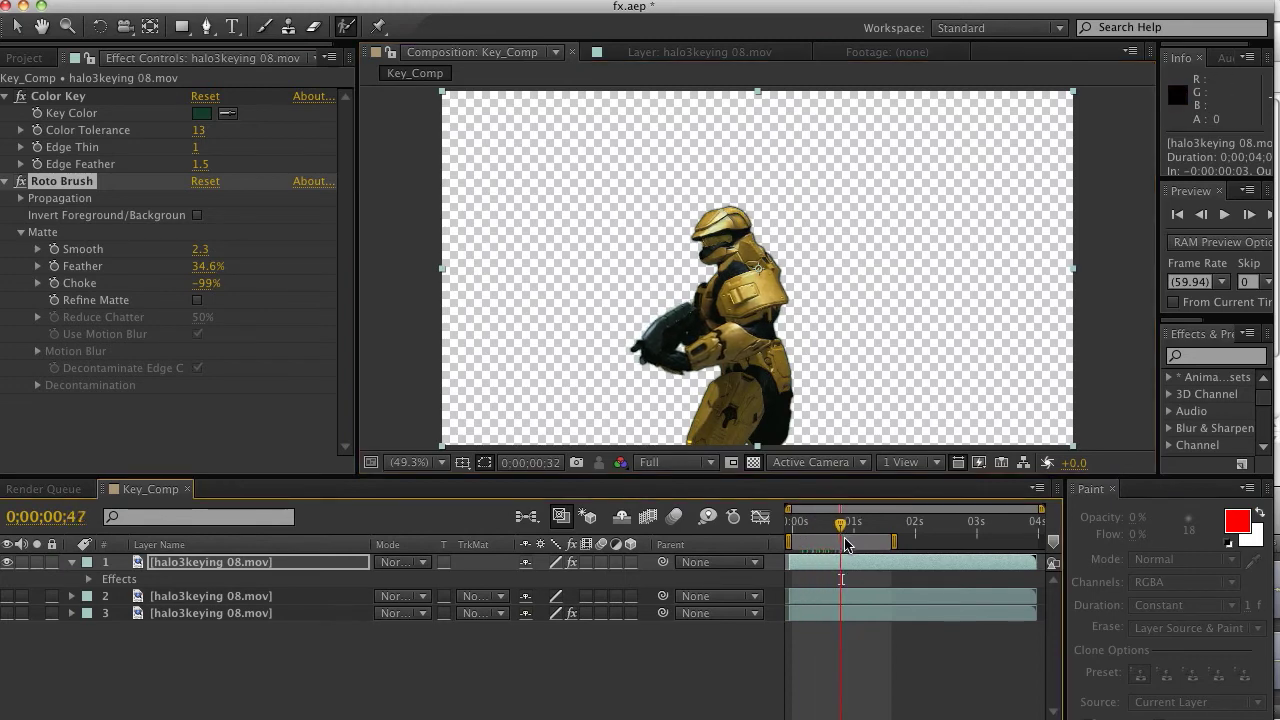
Step: Preview the cut-out in Key_Comp, then reopen the clip layer at 0;00;00;00
key(space)
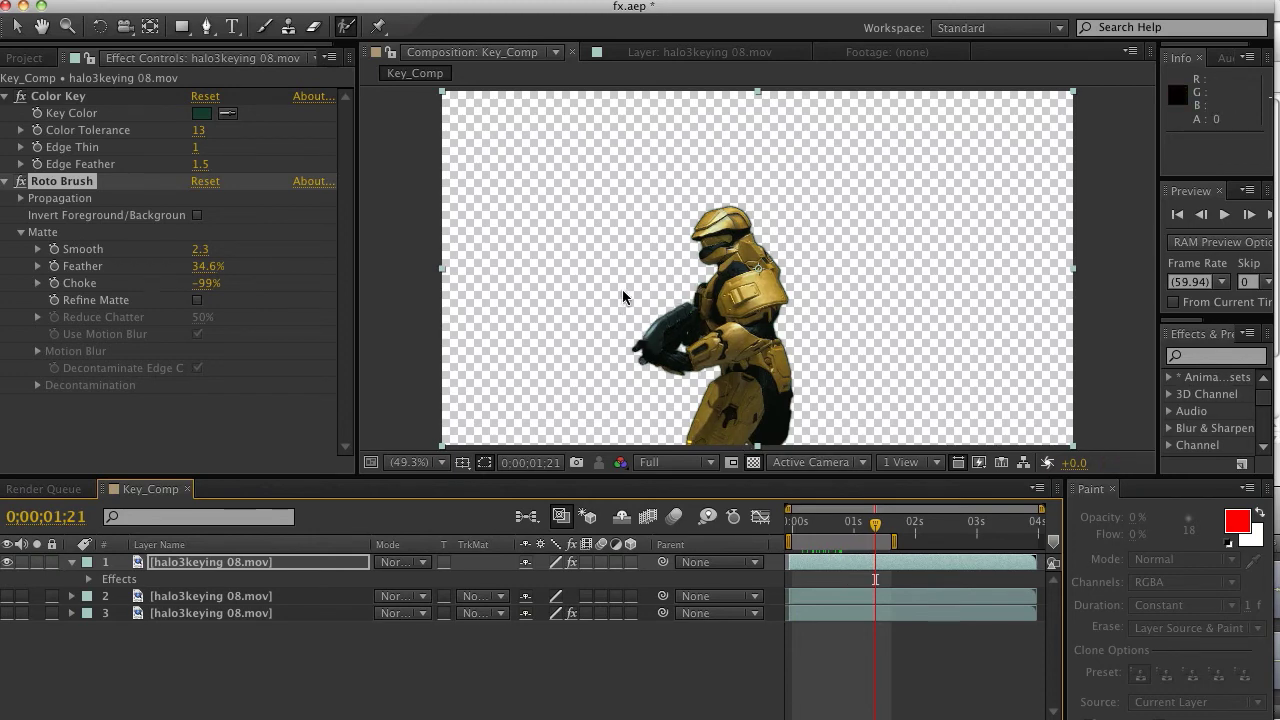
double_click(148, 563)
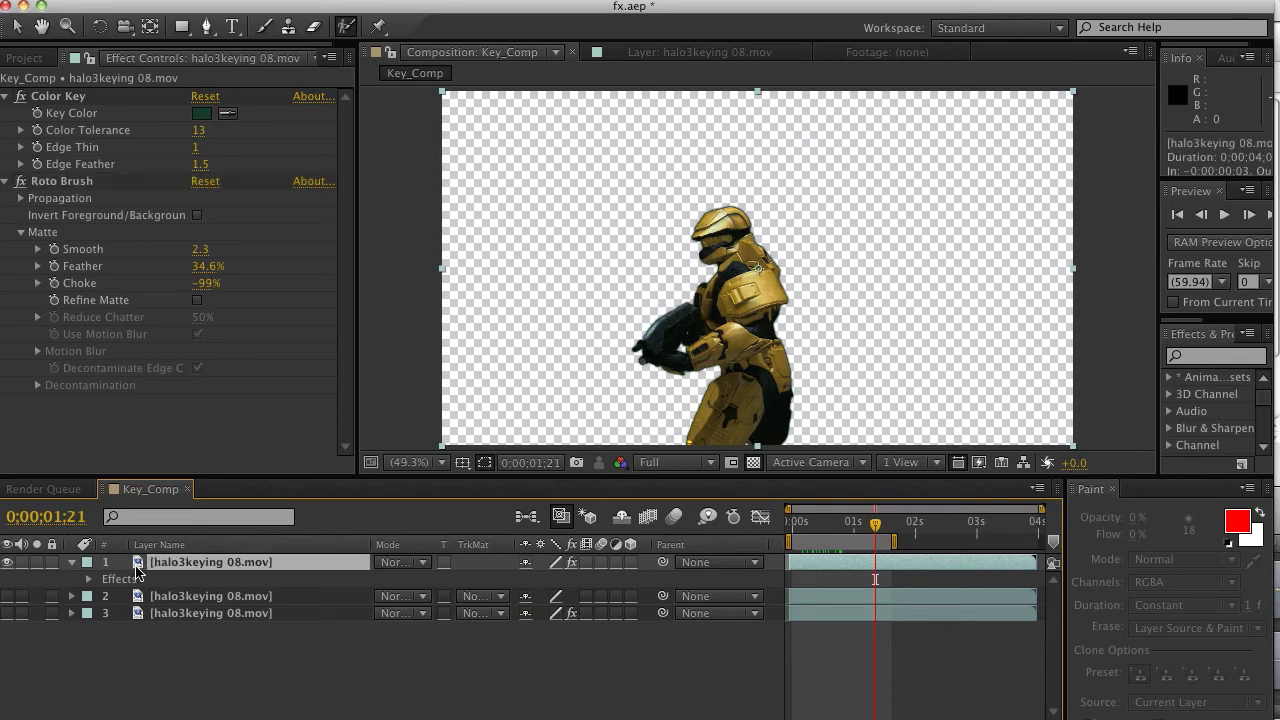
drag(843, 517, 790, 519)
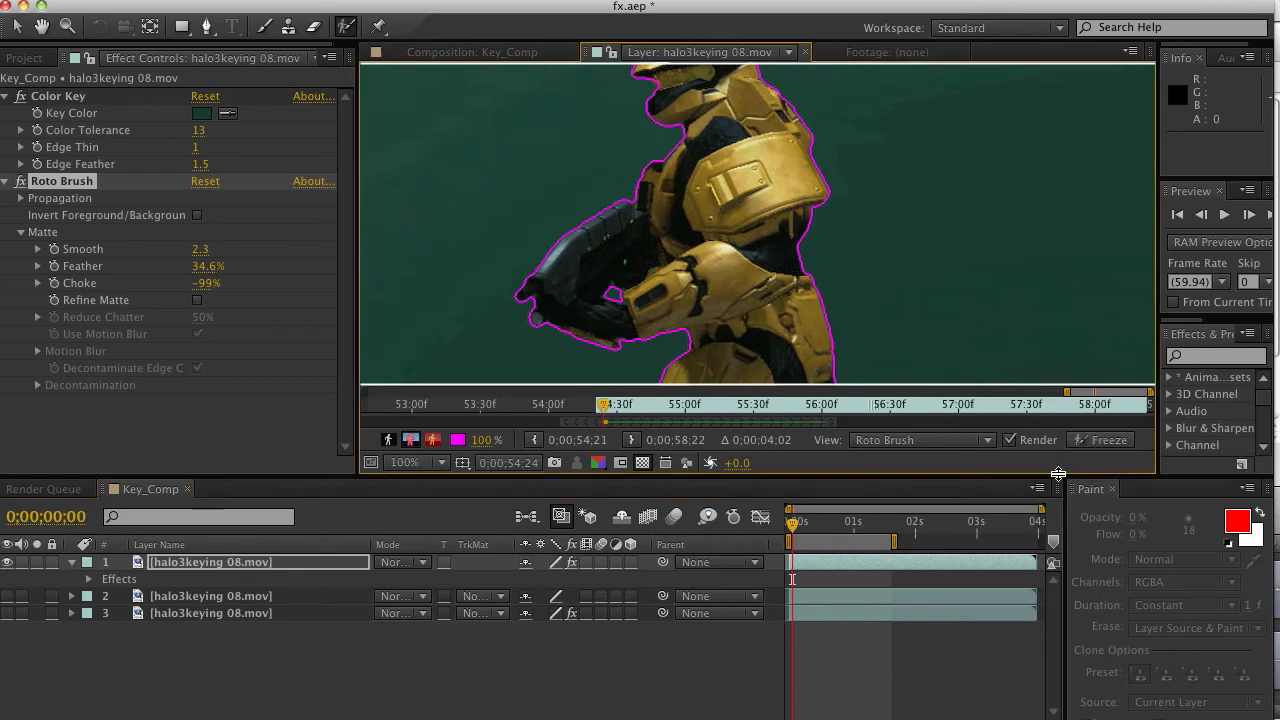
Step: Freeze the Roto Brush segmentation and review the frozen cut-out in Key_Comp
click(1100, 441)
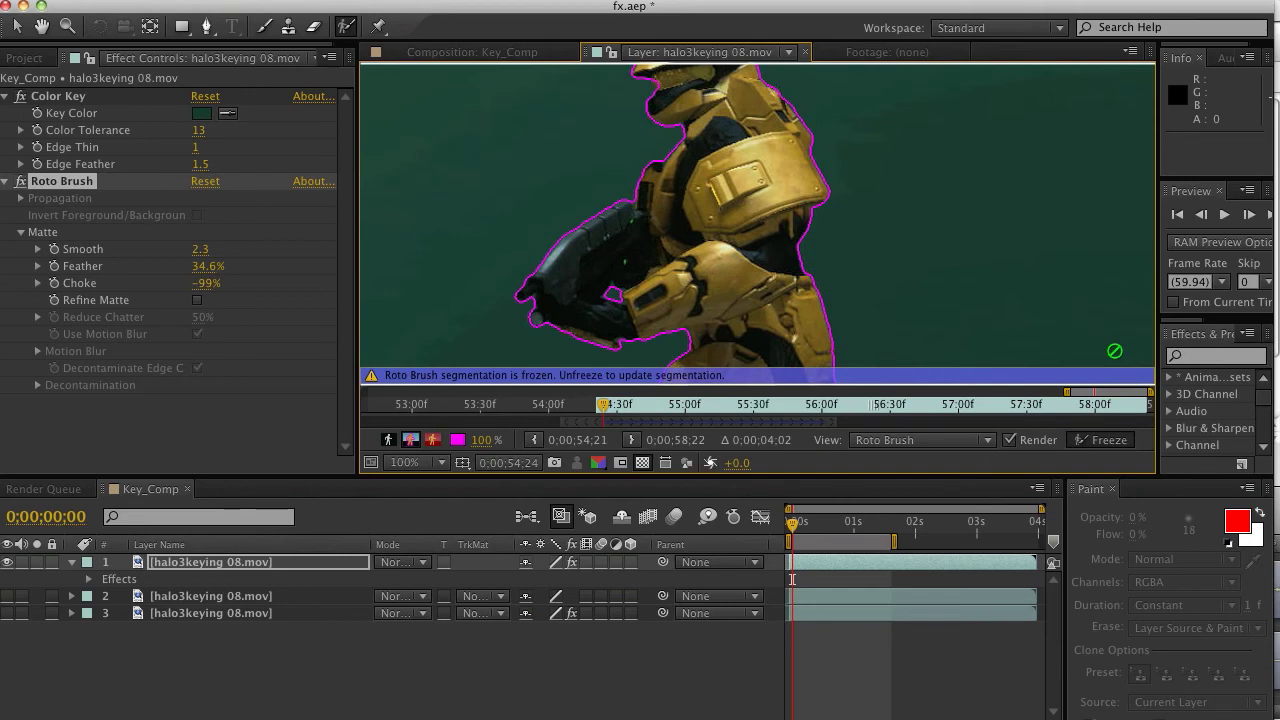
click(470, 52)
drag(797, 525, 879, 531)
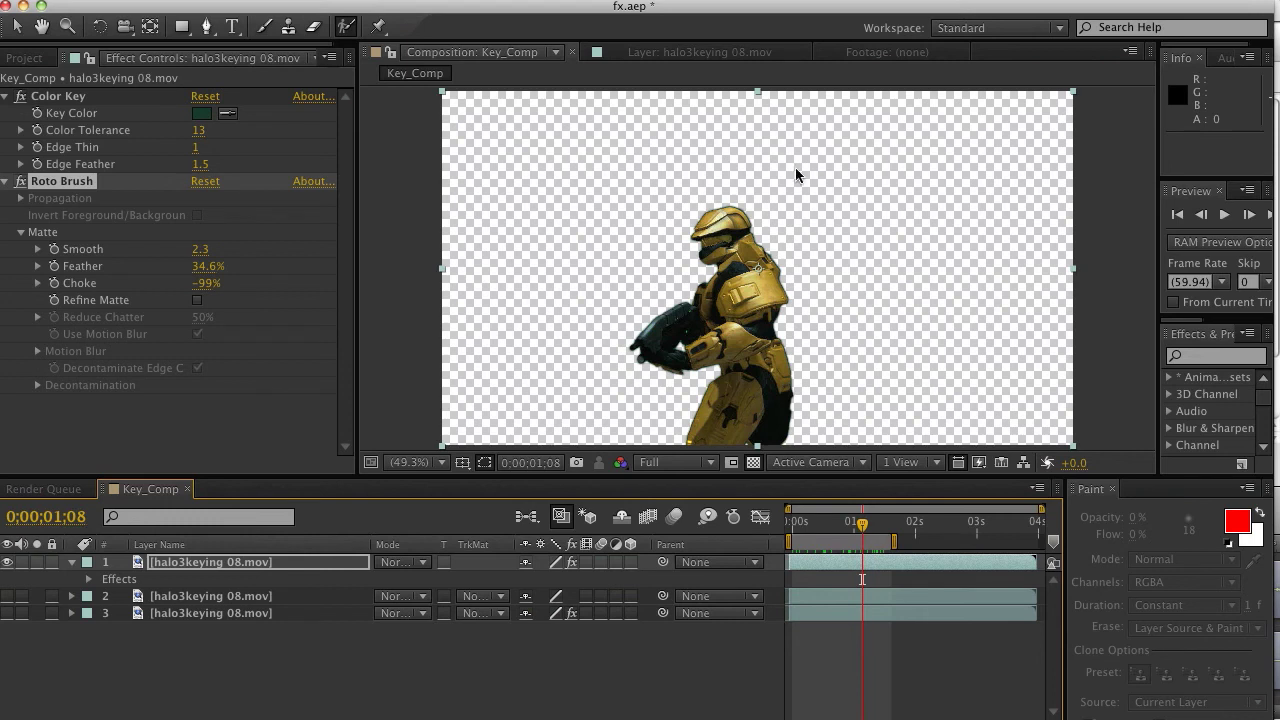
Step: Review the cut-out on nearby frames, then pre-compose the top halo3keying 08.mov layer
drag(866, 527, 820, 549)
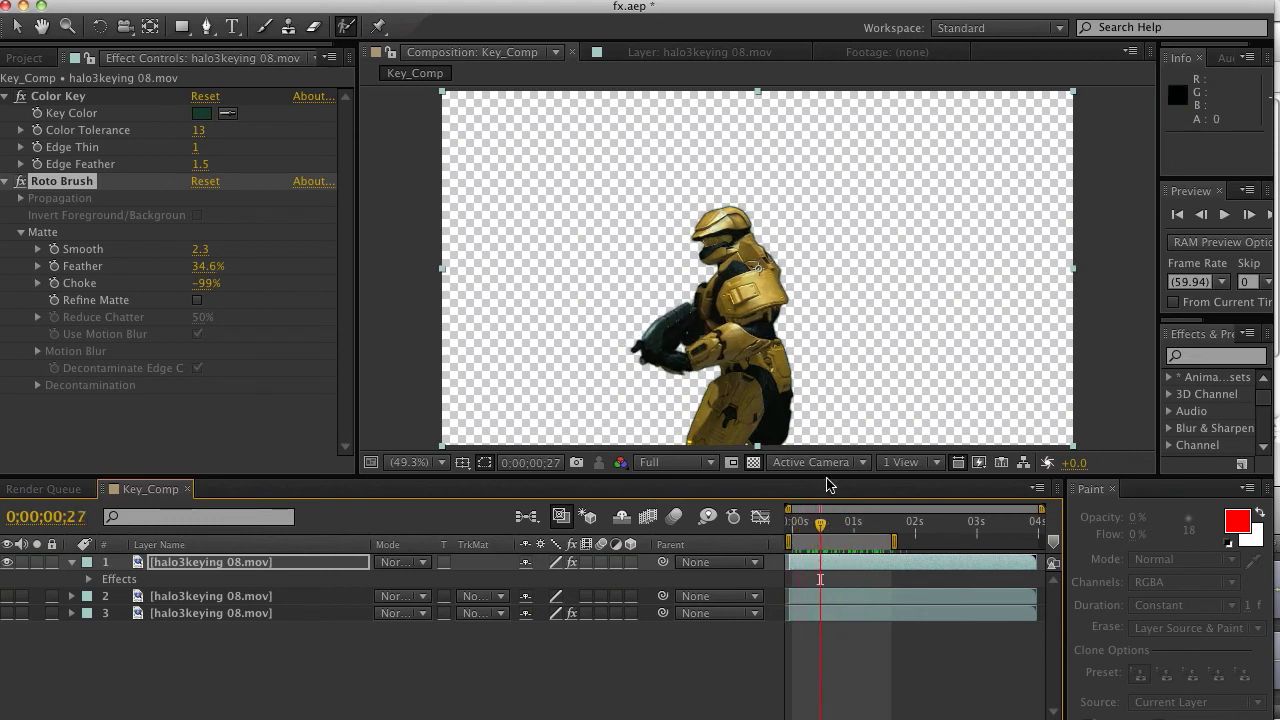
drag(848, 527, 817, 527)
click(650, 375)
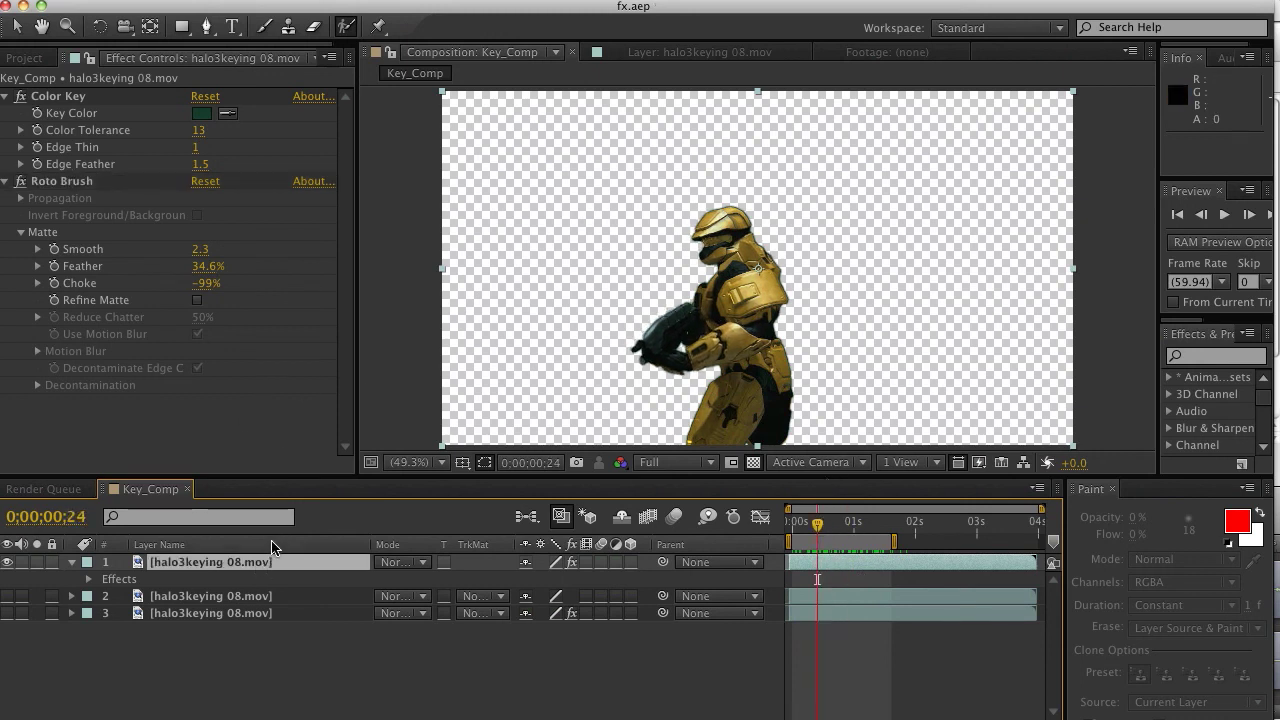
right_click(343, 562)
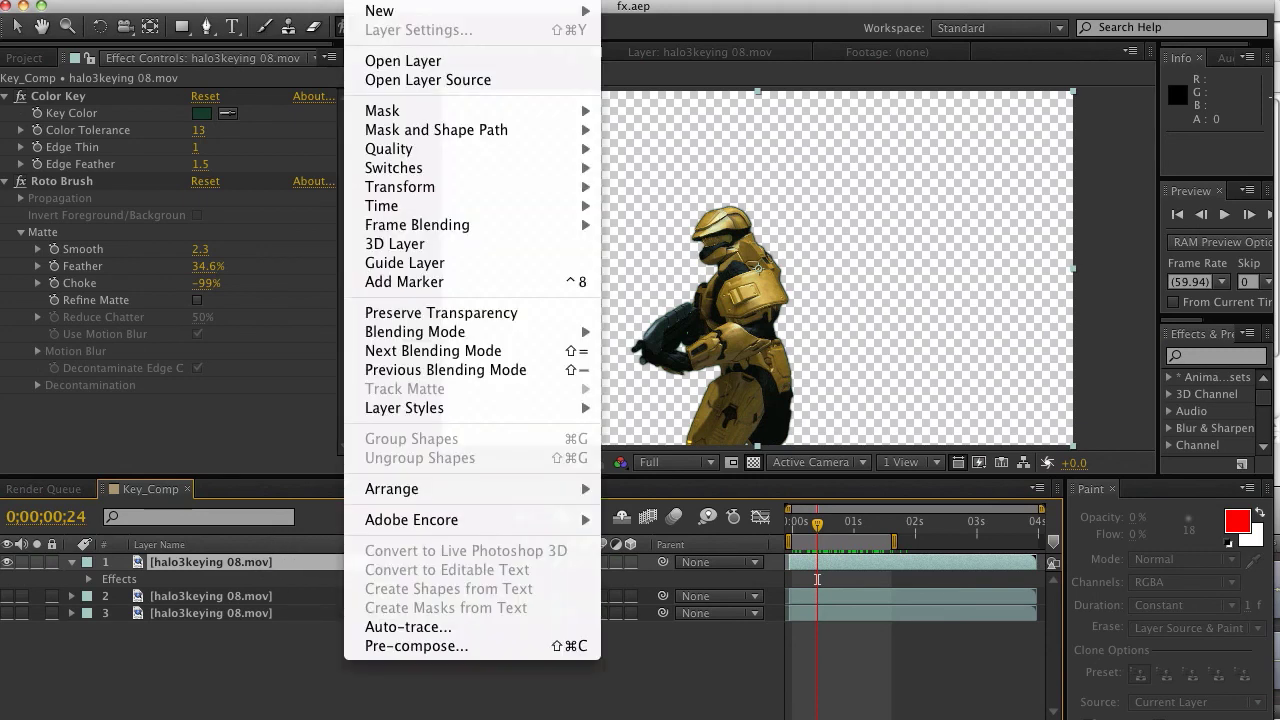
click(343, 650)
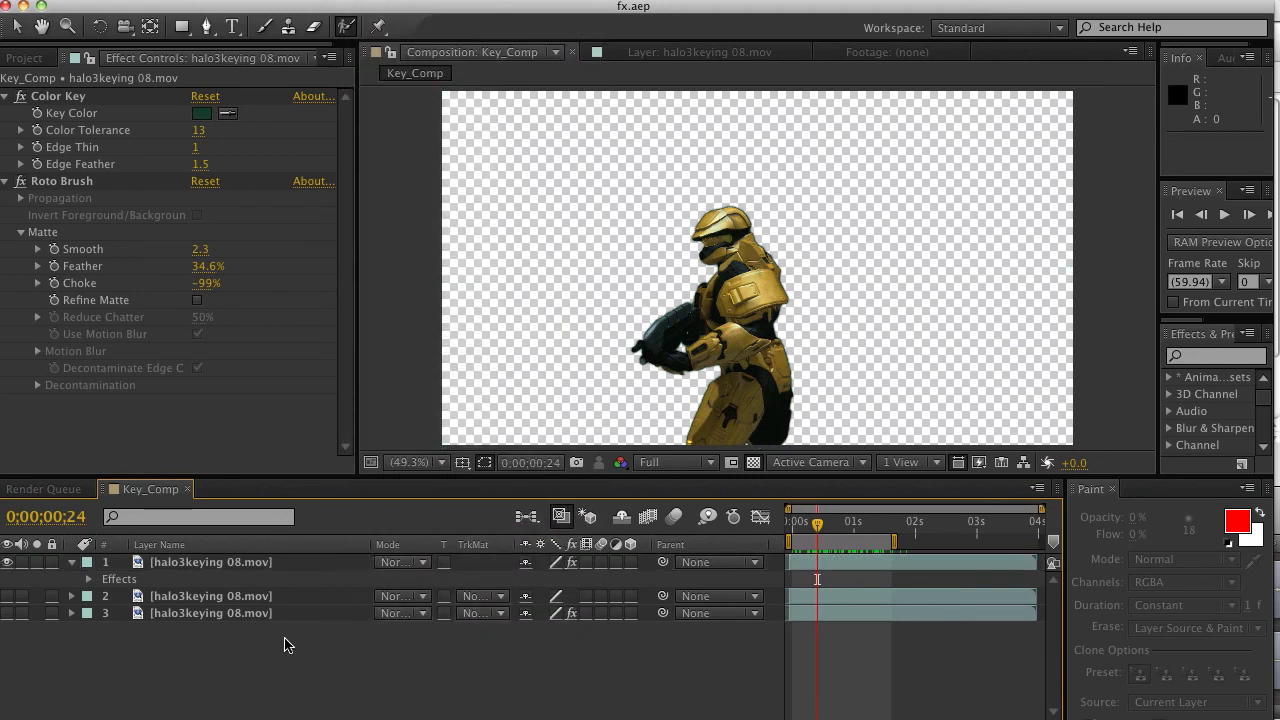